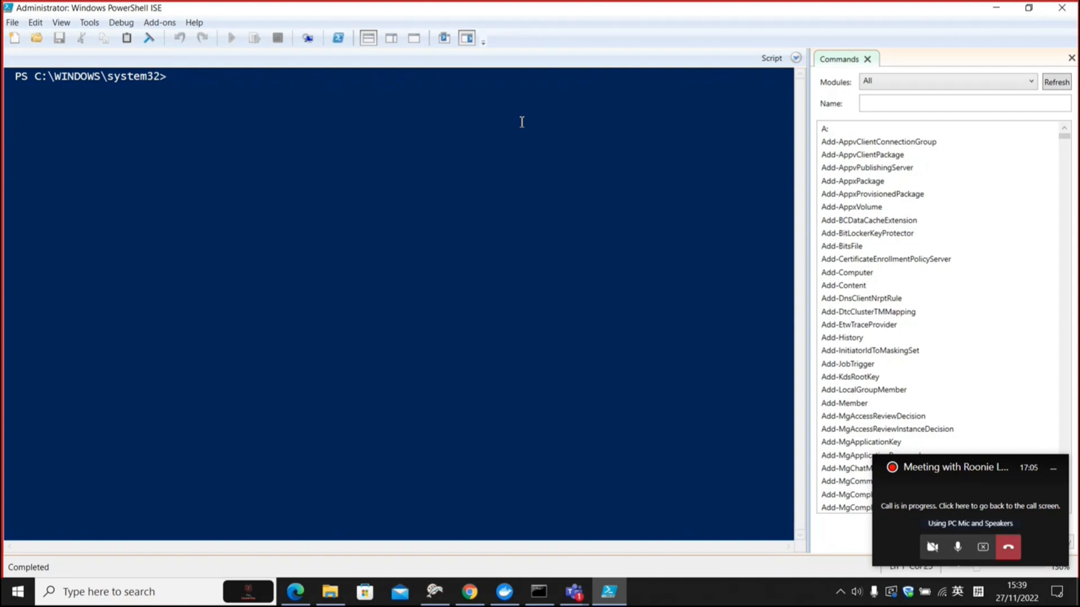
type("install")
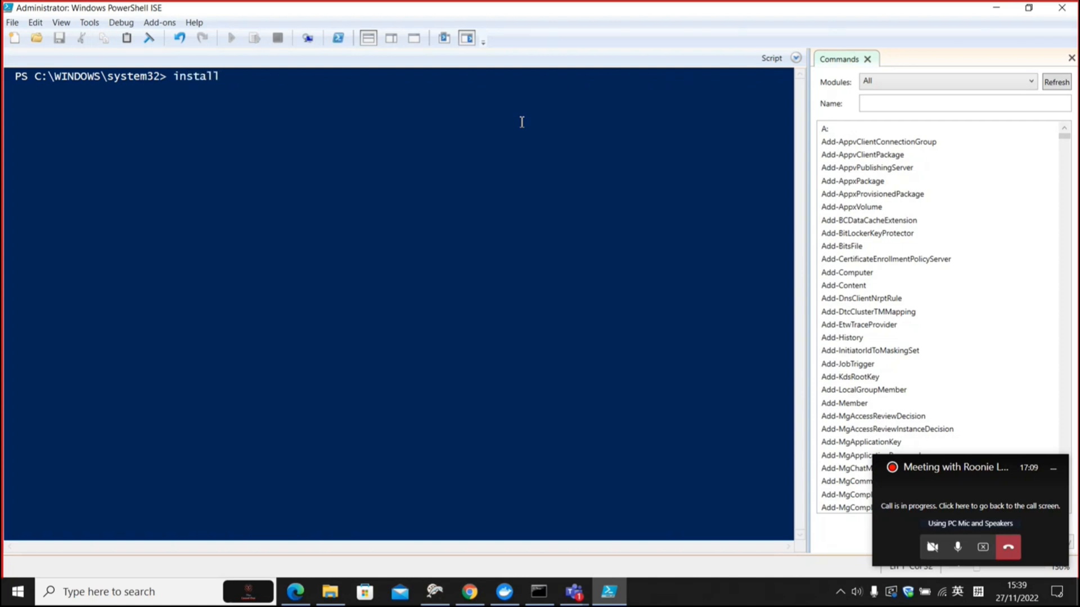
type("-module ")
type("msonline")
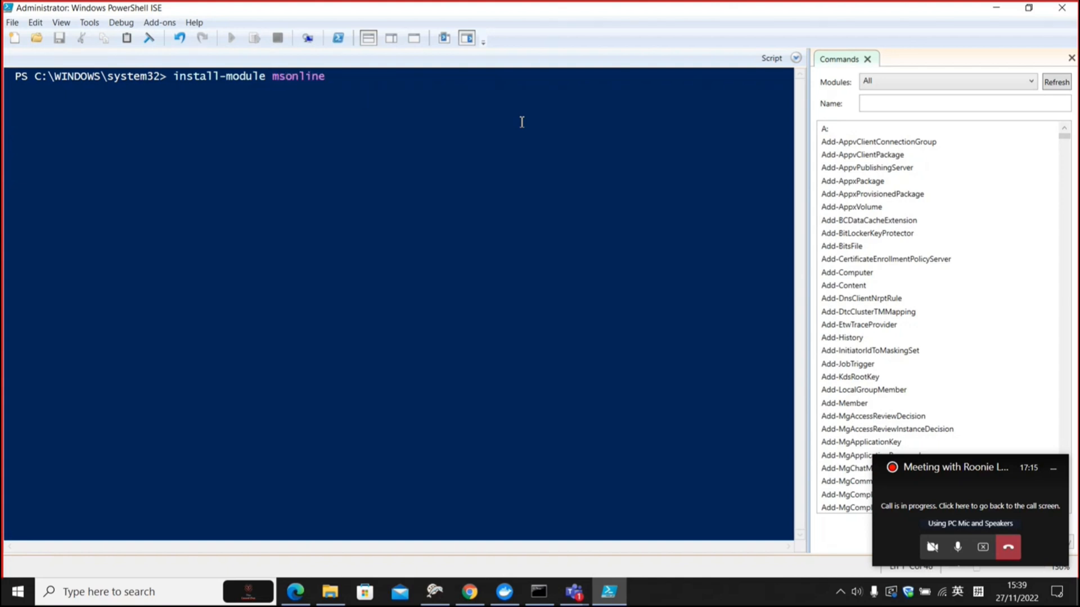
Discard the draft Install-Module and Connect-MsolService commands, then run Get-MsolUser to list all tenant users
key("BackSpace")
key("BackSpace")
key("BackSpace")
key("BackSpace")
key("BackSpace")
key("BackSpace")
key("BackSpace")
key("BackSpace")
key("BackSpace")
key("BackSpace")
type("connect-")
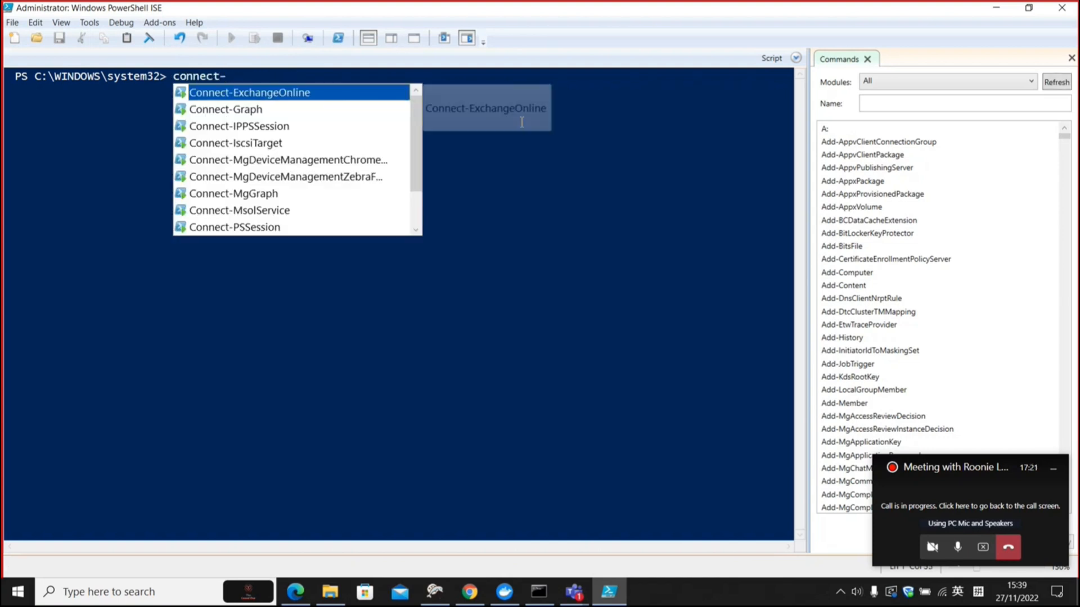
type("ms")
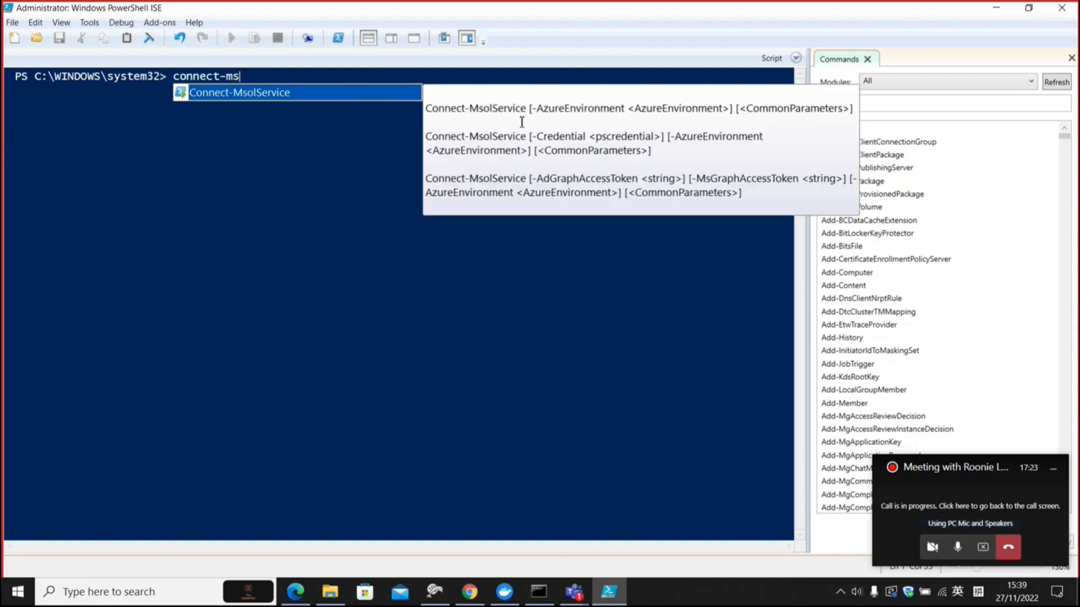
key("Tab")
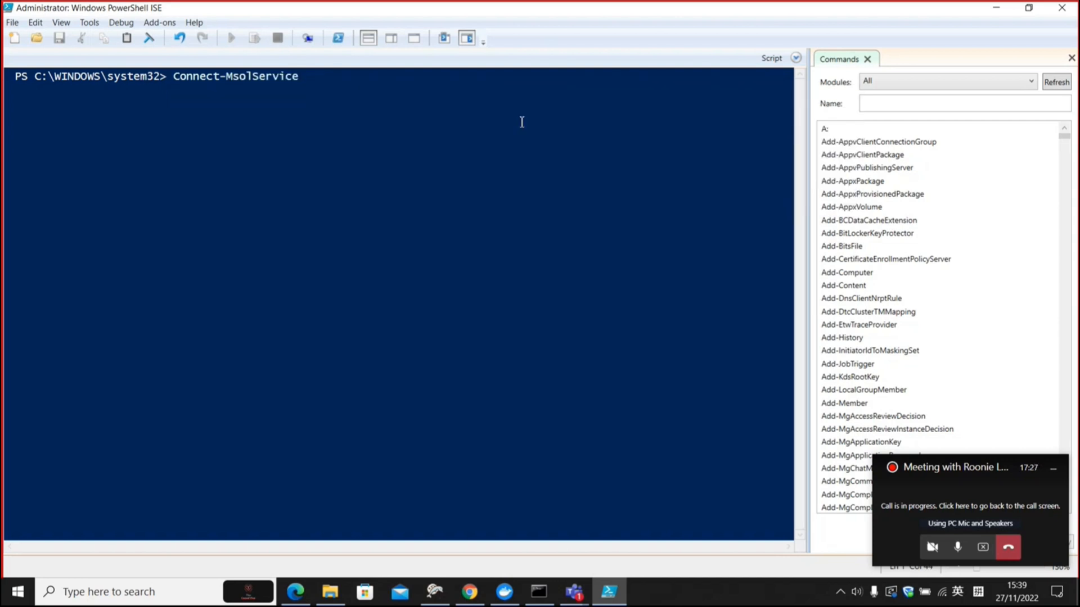
key("BackSpace")
key("BackSpace")
key("BackSpace")
key("BackSpace")
key("BackSpace")
key("BackSpace")
key("BackSpace")
key("BackSpace")
key("BackSpace")
key("BackSpace")
type("g")
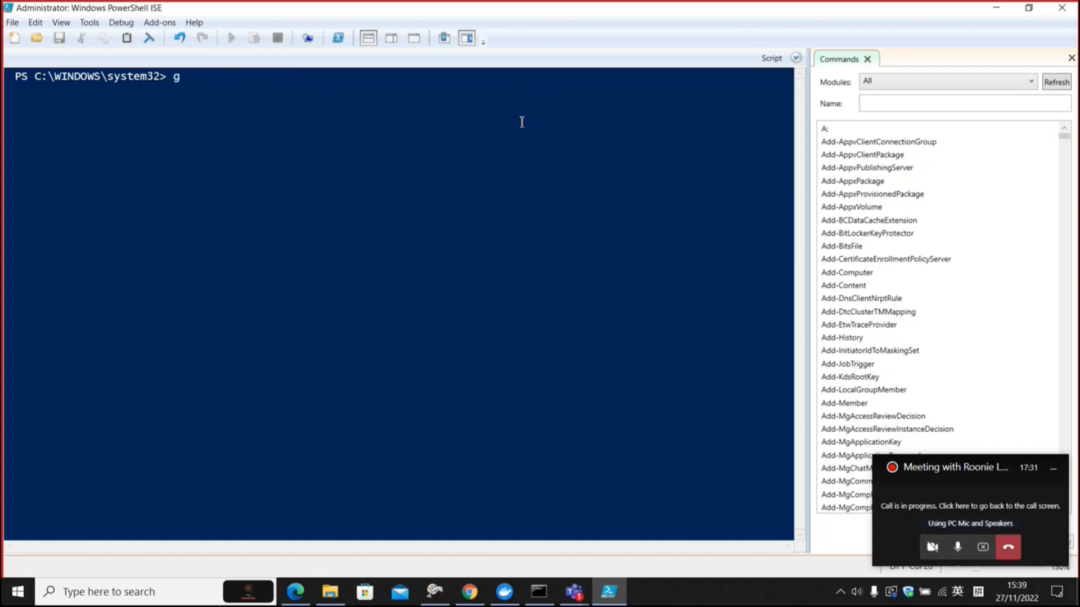
type("et-msolus")
key("Tab")
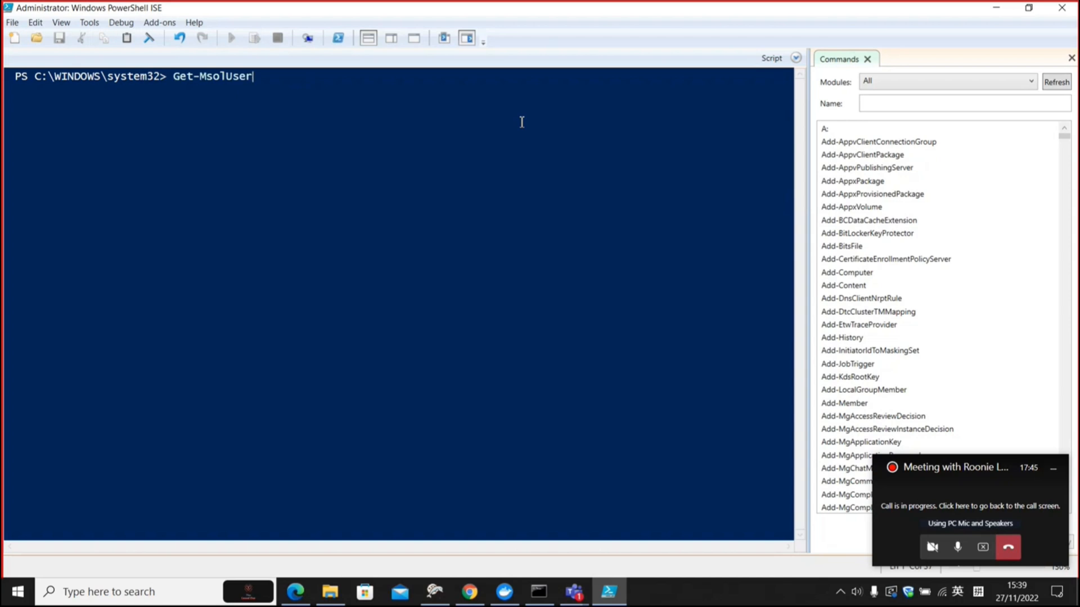
key("Return")
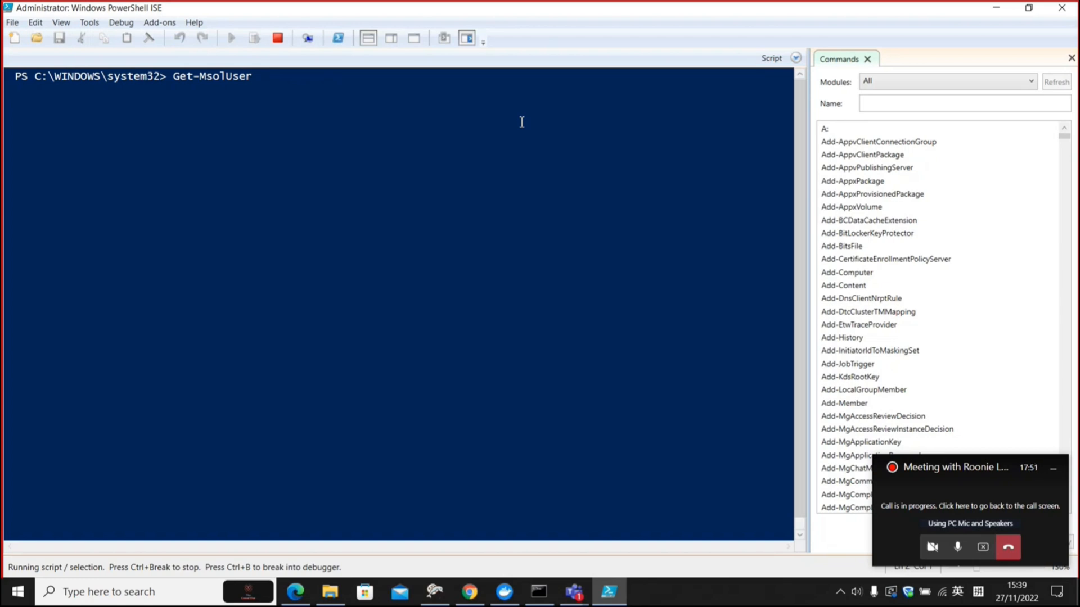
scroll(522, 123, "up", 3)
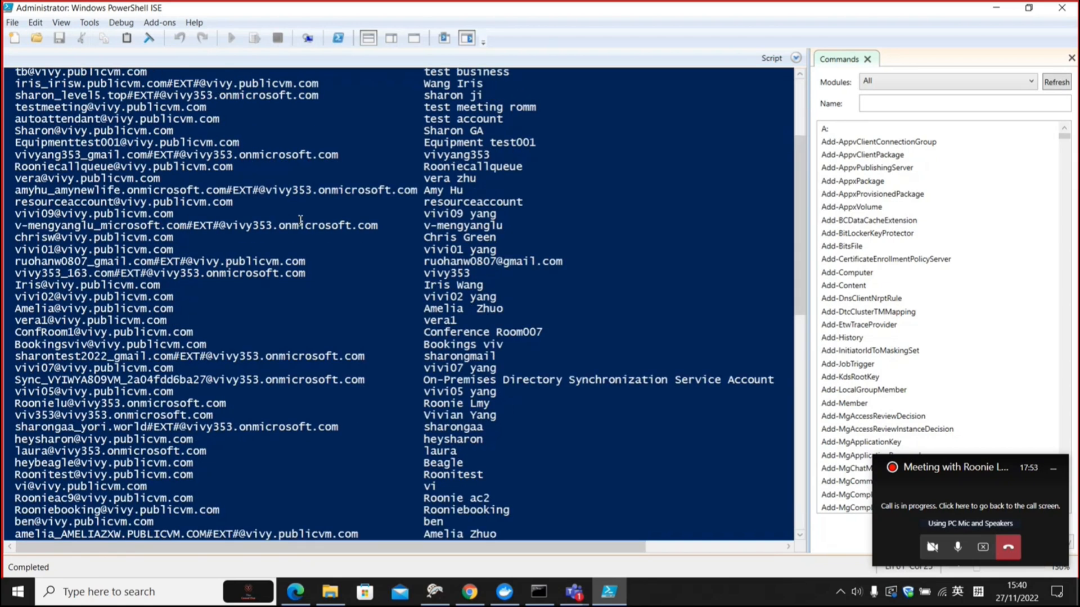
scroll(405, 304, "up", 5)
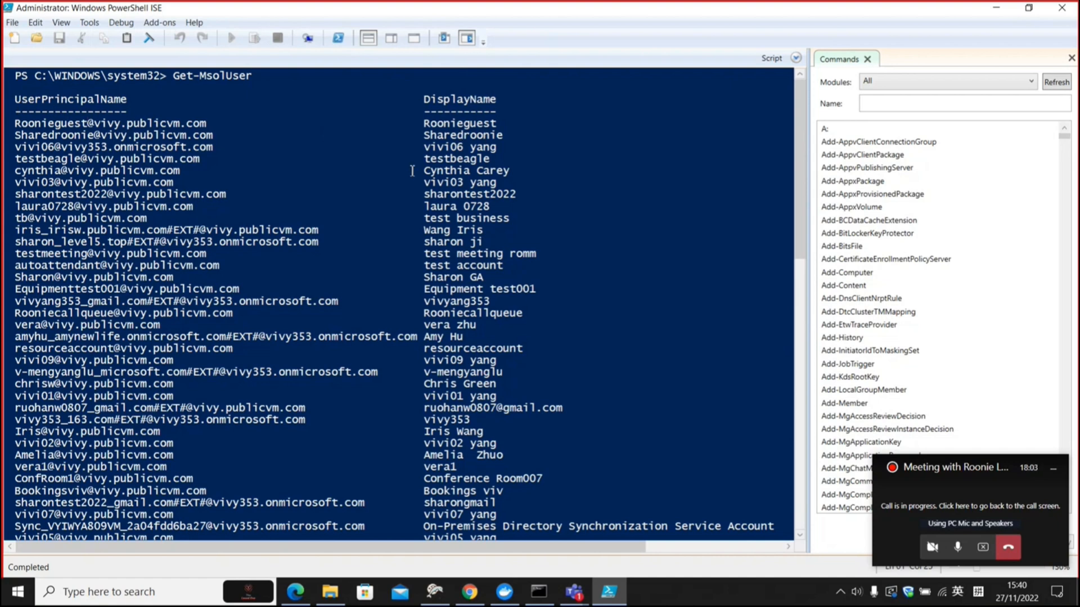
scroll(338, 296, "down", 10)
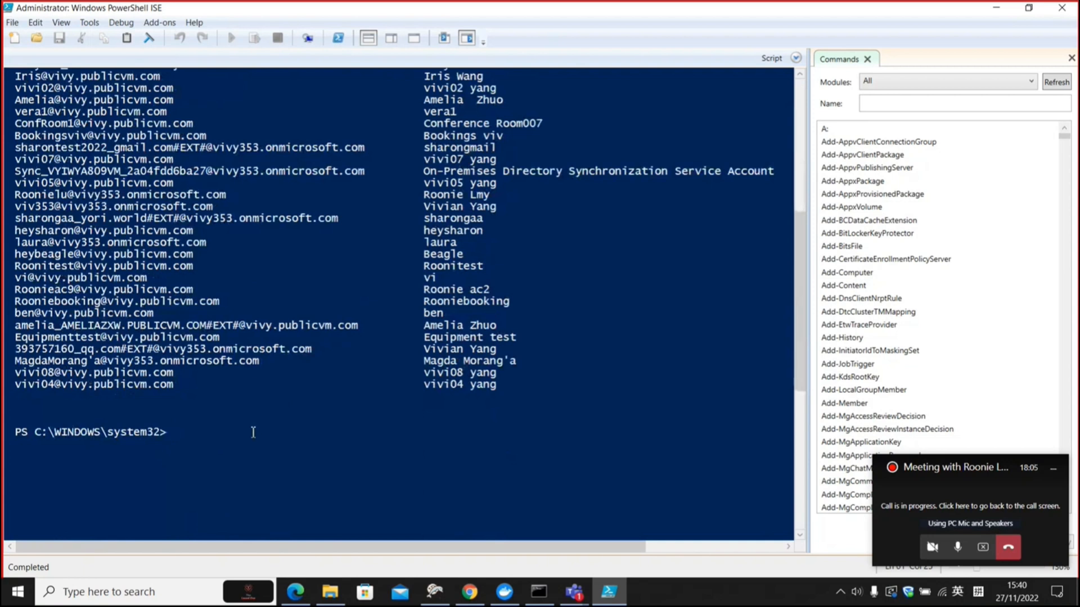
type("get")
type("-")
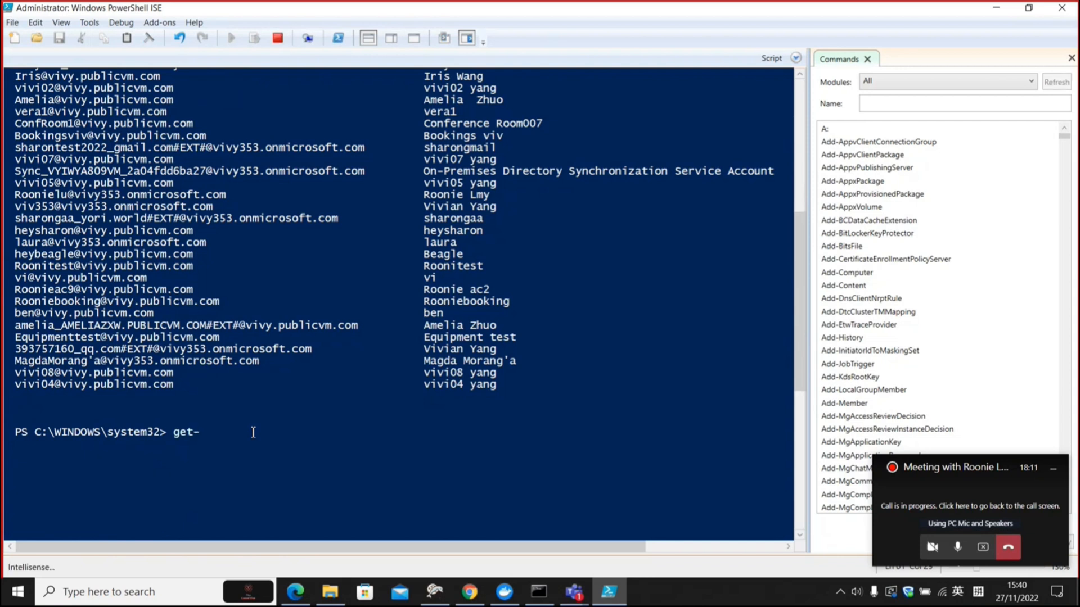
type("msolus")
key("Tab")
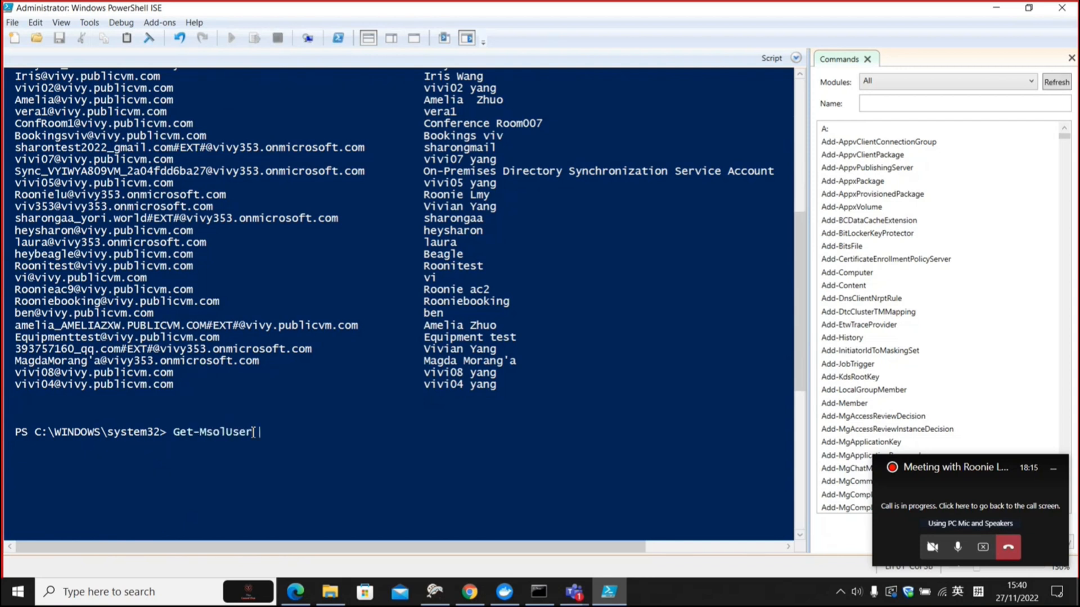
type("-")
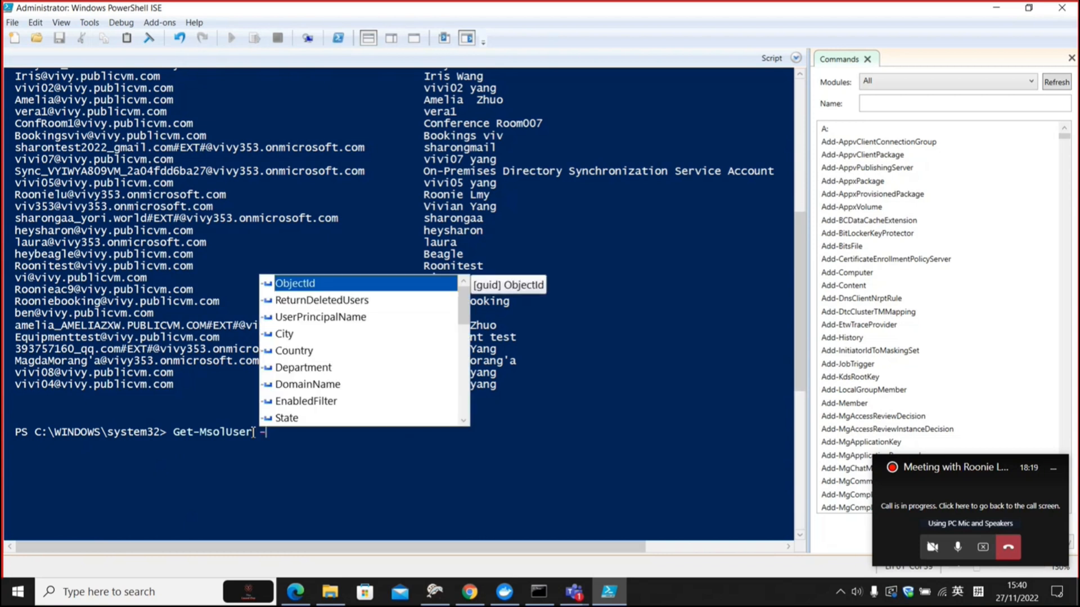
type("sae")
key("BackSpace")
key("BackSpace")
type("ea")
key("Tab")
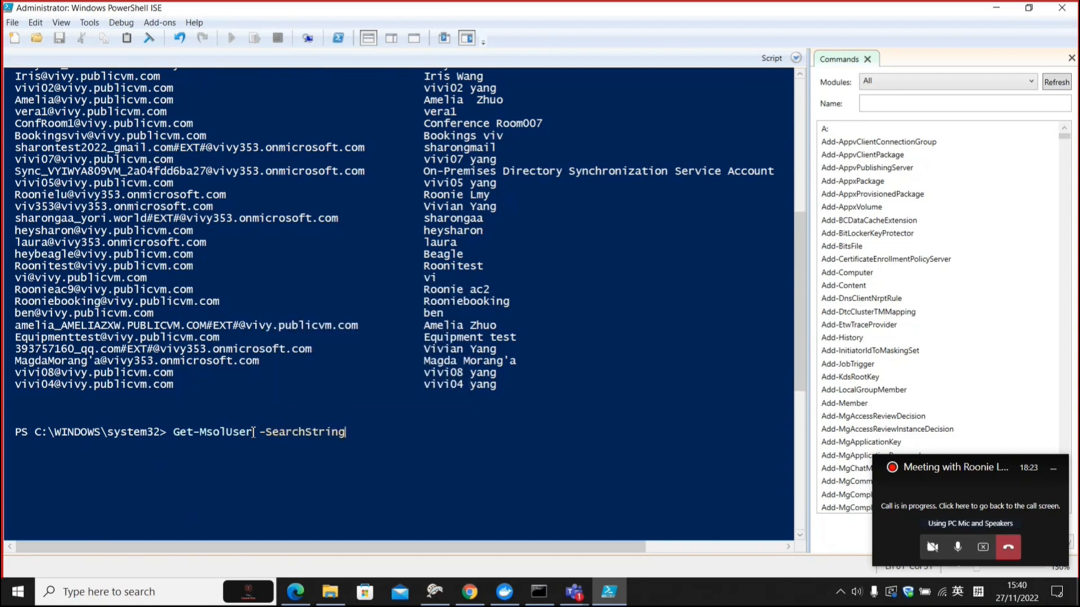
type("\"")
type("Roonielu\"")
key("Return")
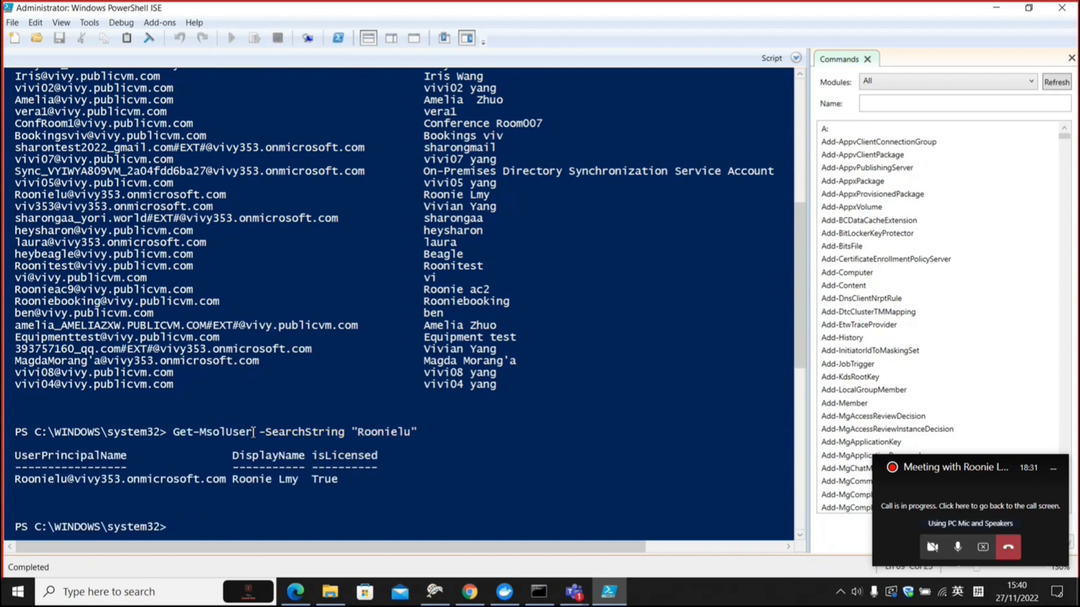
scroll(254, 432, "down", 3)
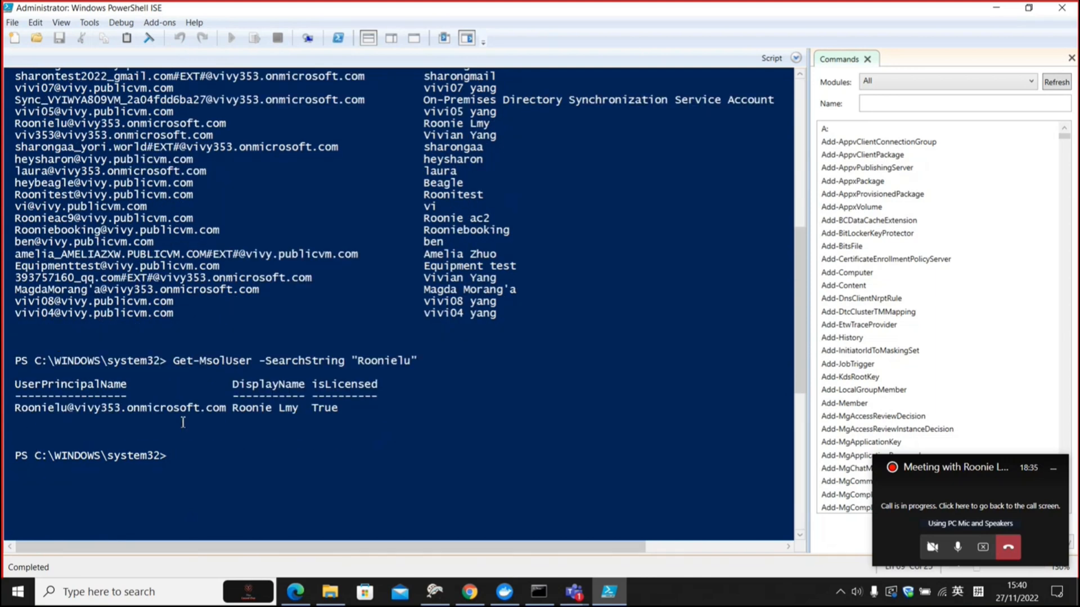
type("get")
type("-")
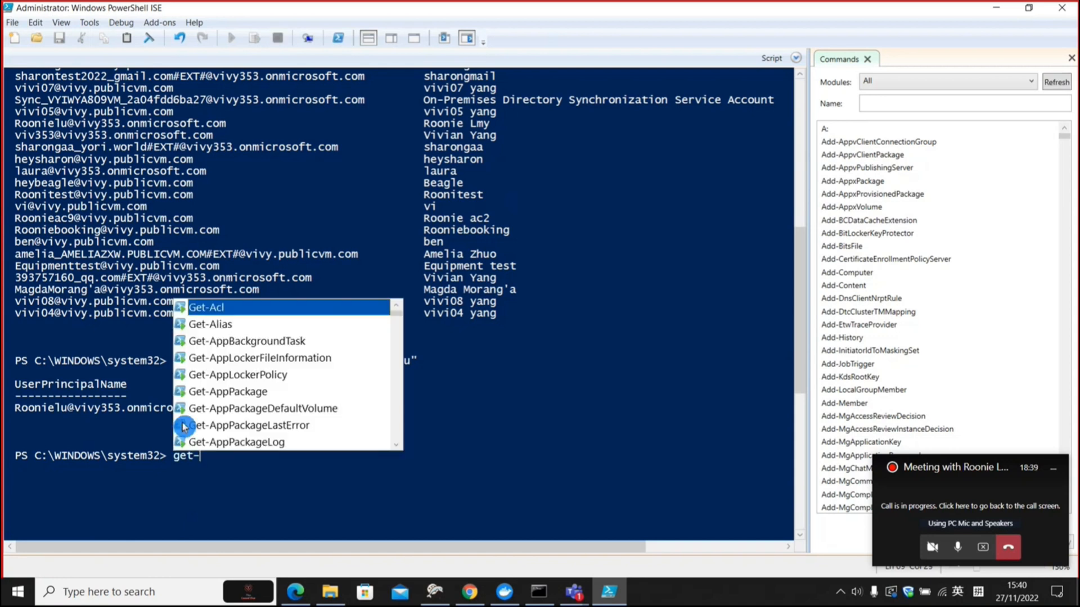
type("msoluse")
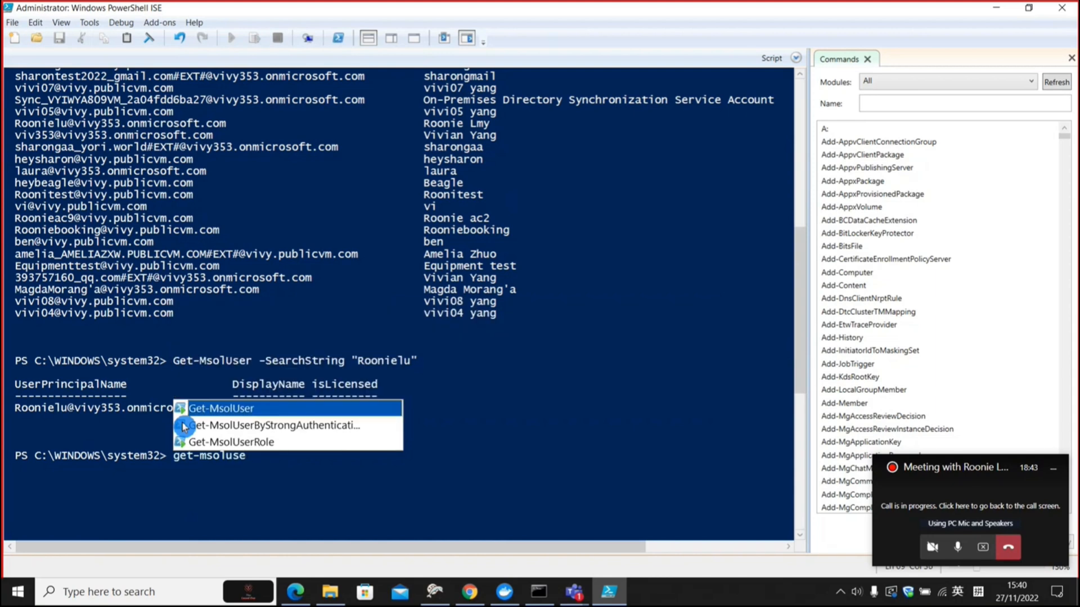
Run Get-MsolUser | Where-Object {$_.department -eq 'research} — fails with a missing string terminator error
key("Tab")
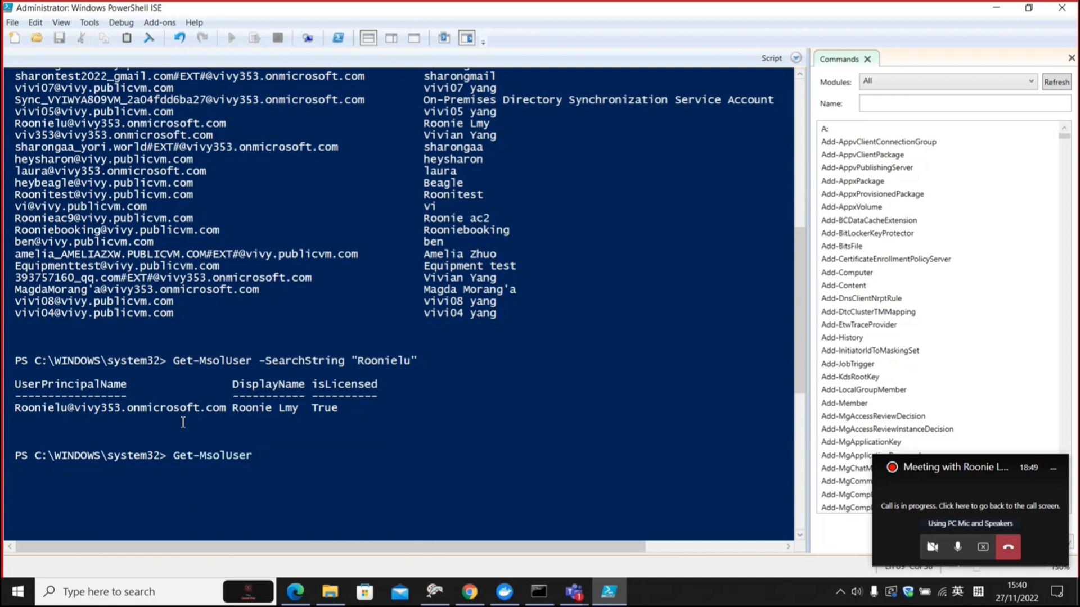
type("|")
type(" whwe")
key("BackSpace")
key("BackSpace")
type("ere-ob")
key("Tab")
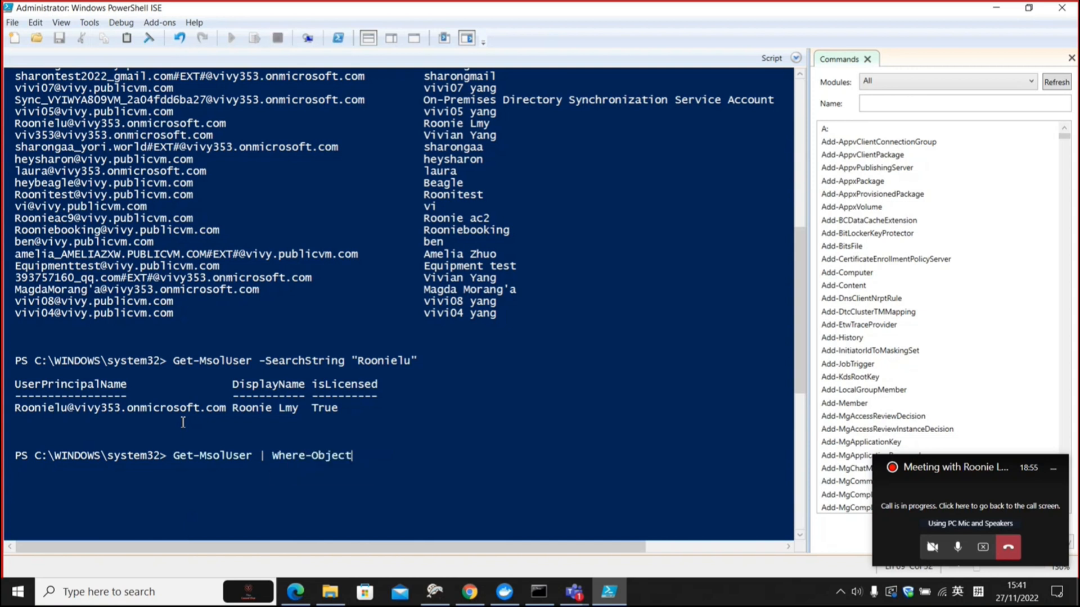
type("{")
type("$_")
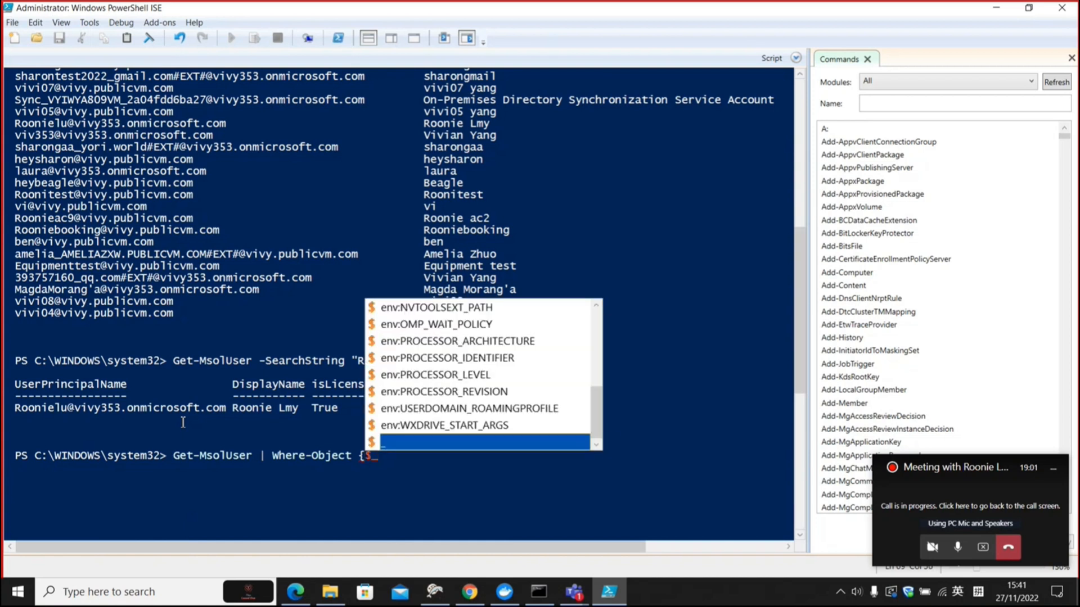
type(".de")
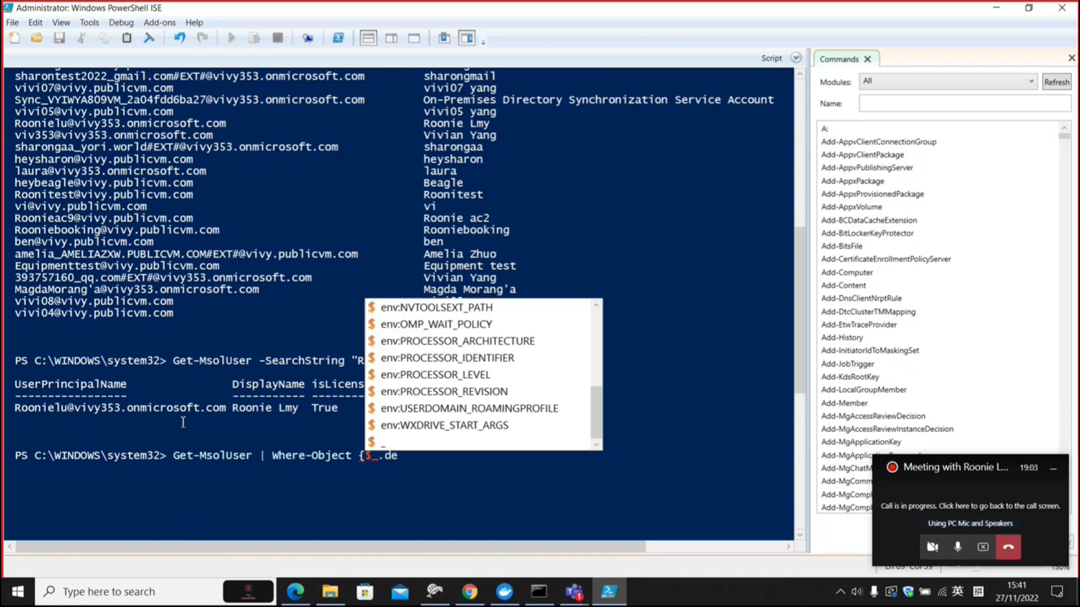
type("partmne")
key("BackSpace")
key("BackSpace")
type("e")
type("nt -eq \"")
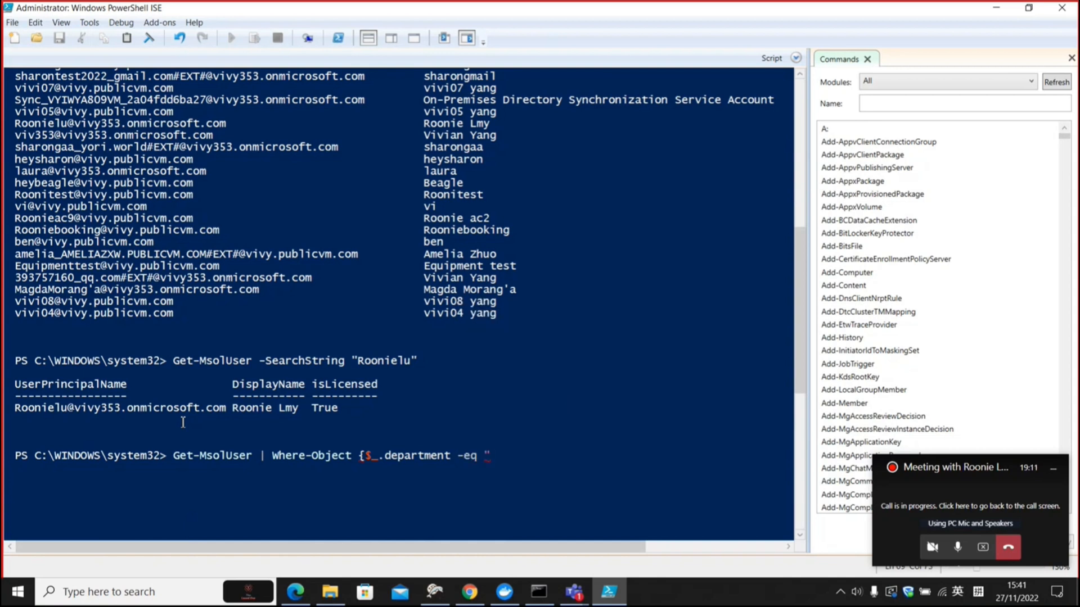
type("research}")
key("Return")
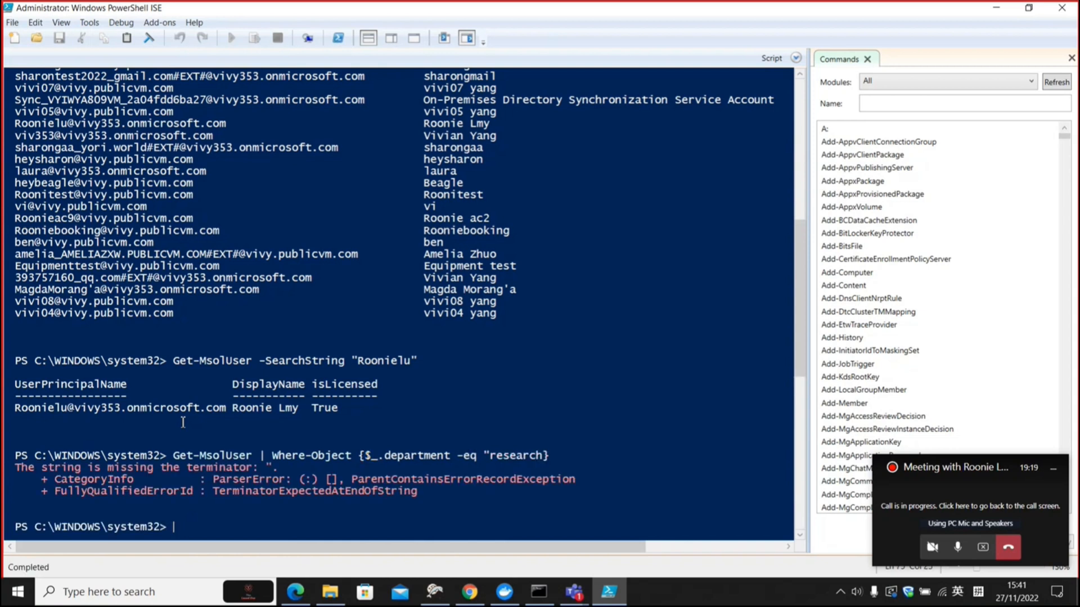
Recall the filter, add the closing quote after 'research', and rerun it to list the department's three users
key("Up")
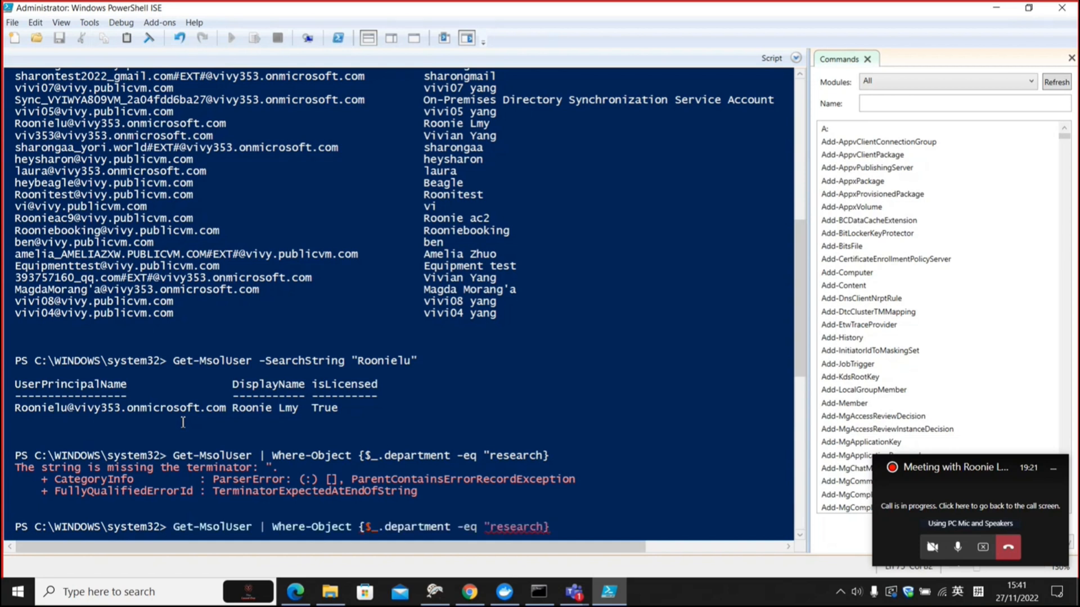
key("Left")
type("\"")
key("Right")
key("Return")
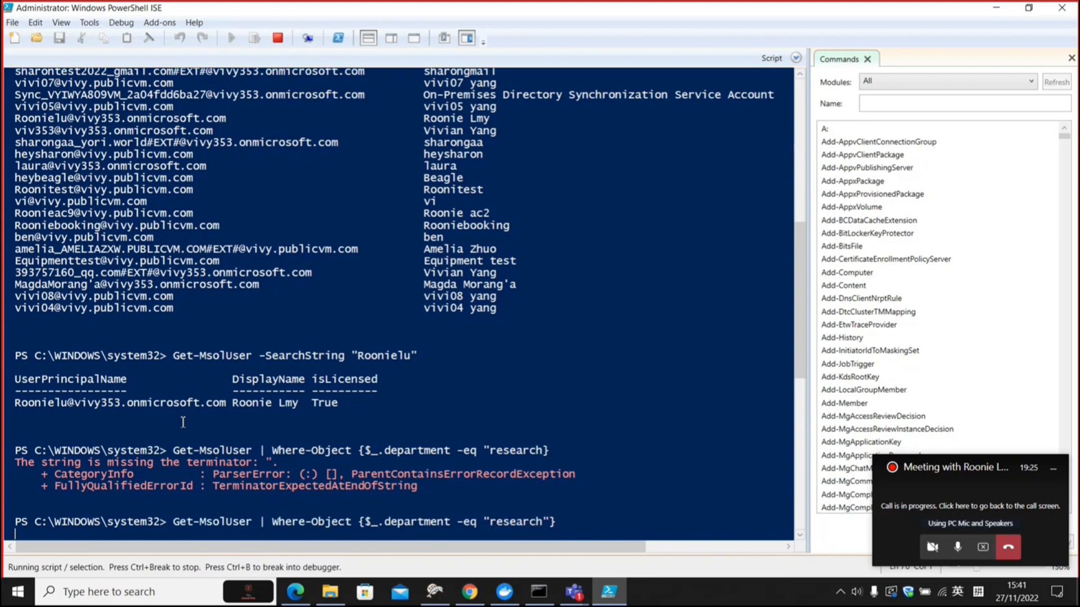